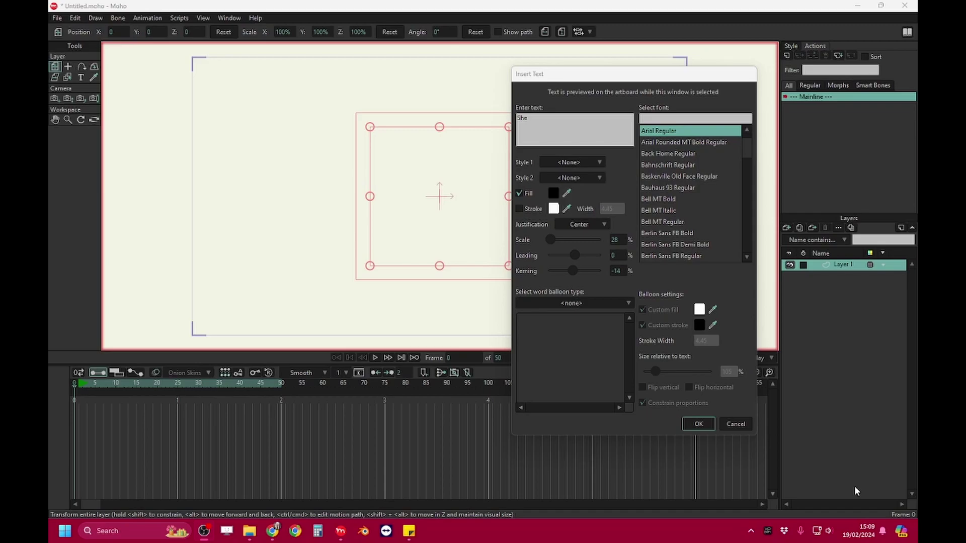
# Step: Preview the 'She' text on the canvas and search fonts for 'protest', which finds nothing
pyautogui.click(468, 306)
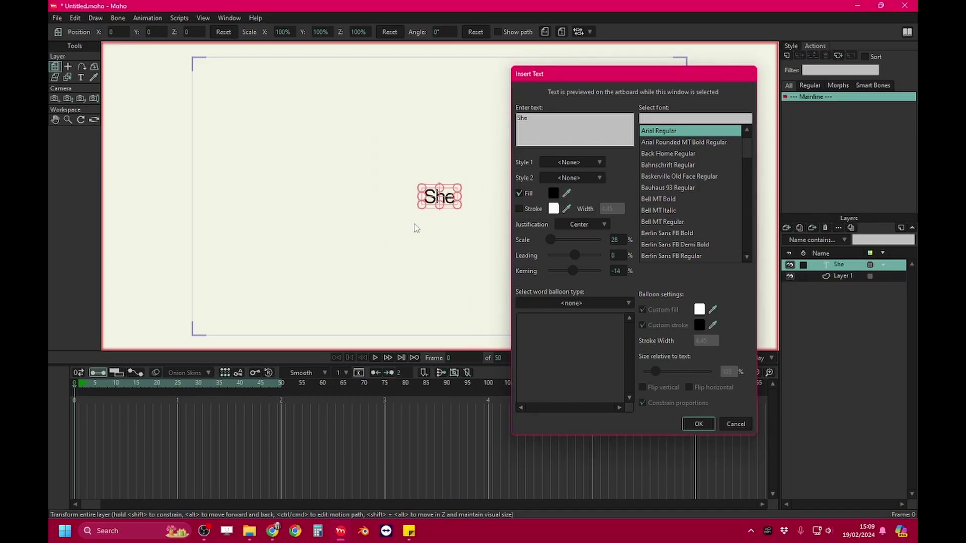
pyautogui.moveTo(748, 144); pyautogui.dragTo(747, 228)
pyautogui.write('p')
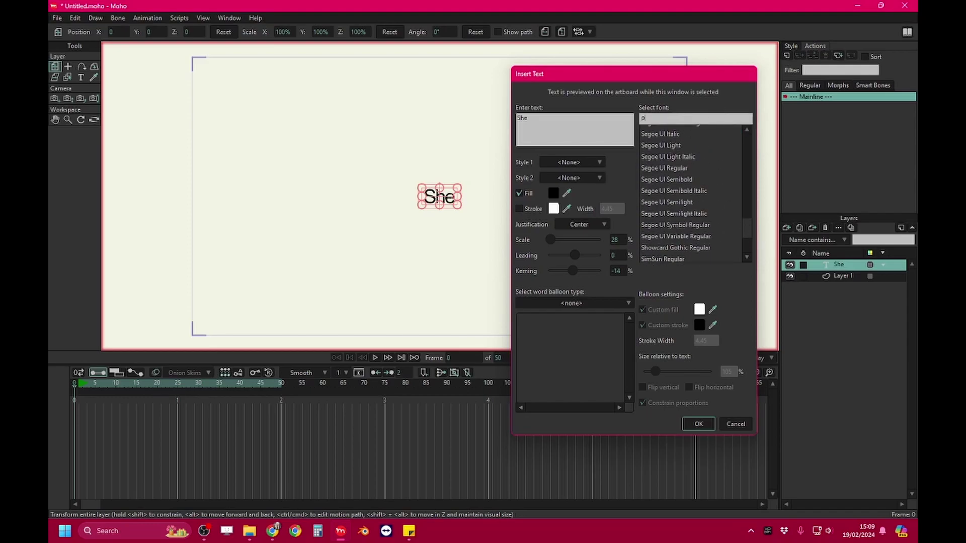
pyautogui.write('rotest')
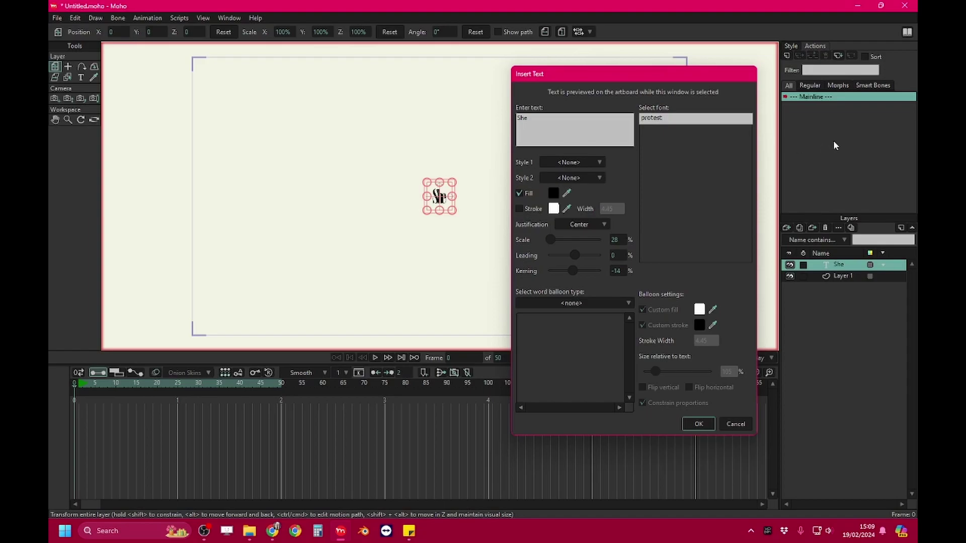
pyautogui.click(662, 165)
# Step: Reinstall ProtestRiot-Regular.ttf from the Protest_Riot folder, replacing the existing copy
pyautogui.click(249, 531)
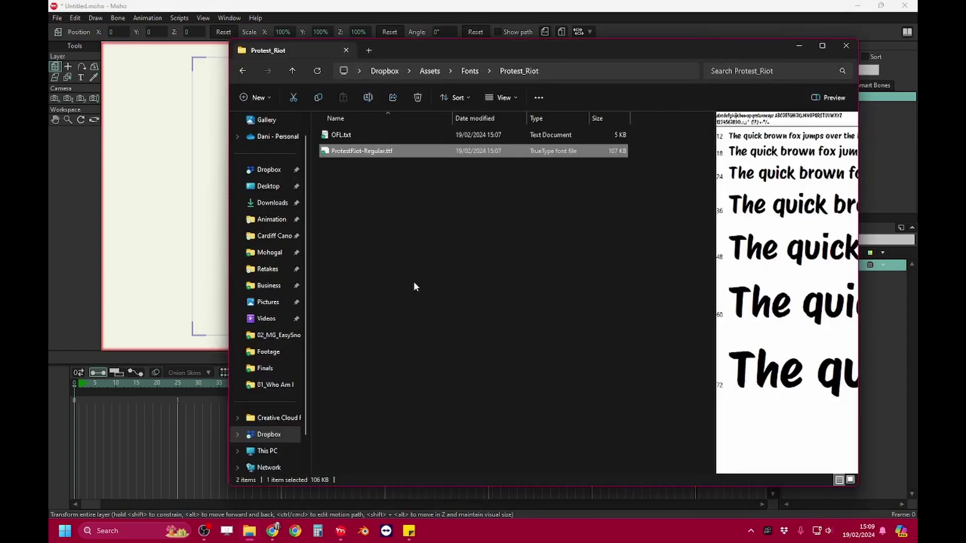
pyautogui.doubleClick(366, 153)
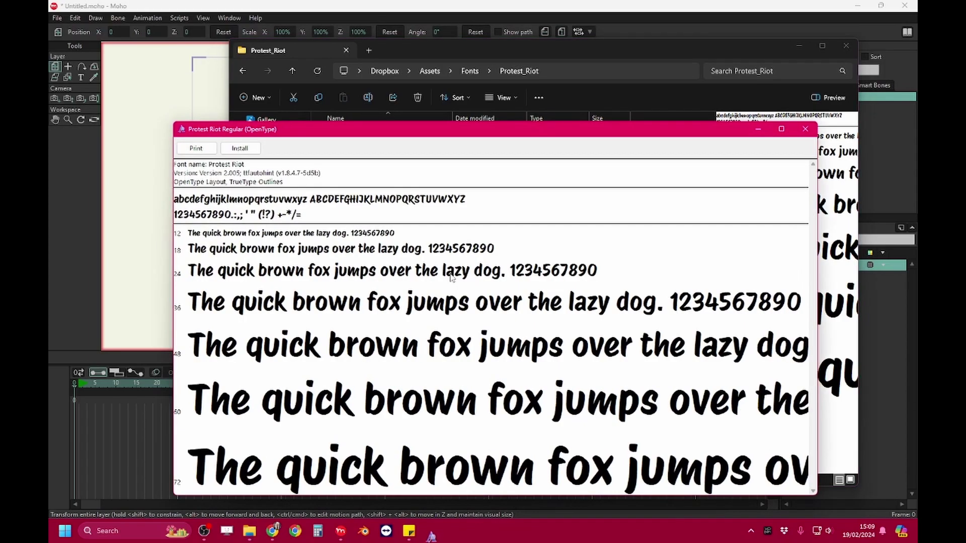
pyautogui.moveTo(460, 130); pyautogui.dragTo(476, 82)
pyautogui.click(255, 100)
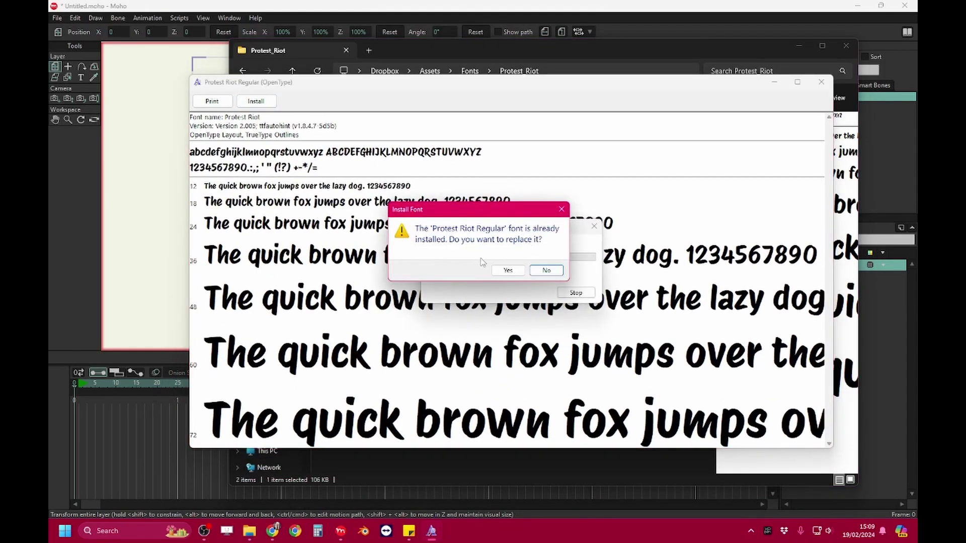
pyautogui.click(508, 270)
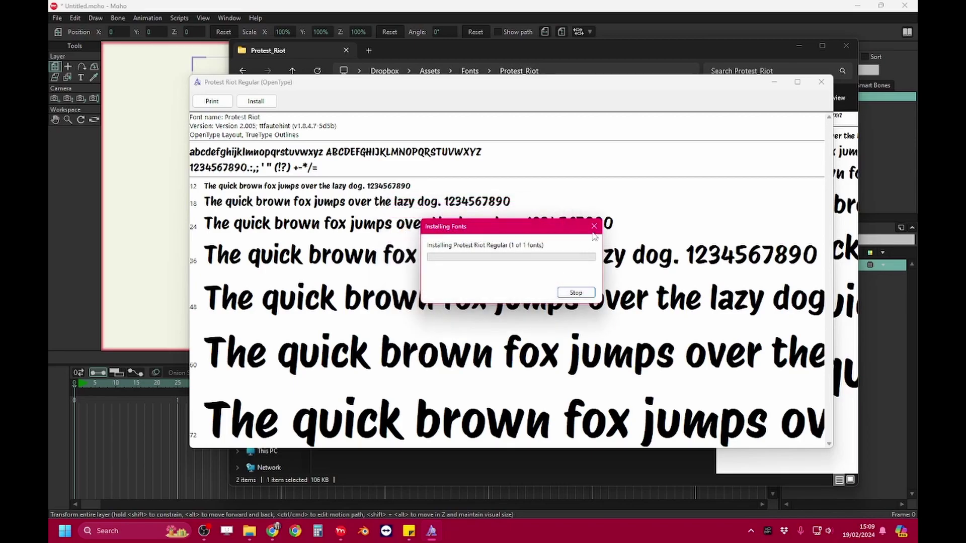
pyautogui.click(821, 82)
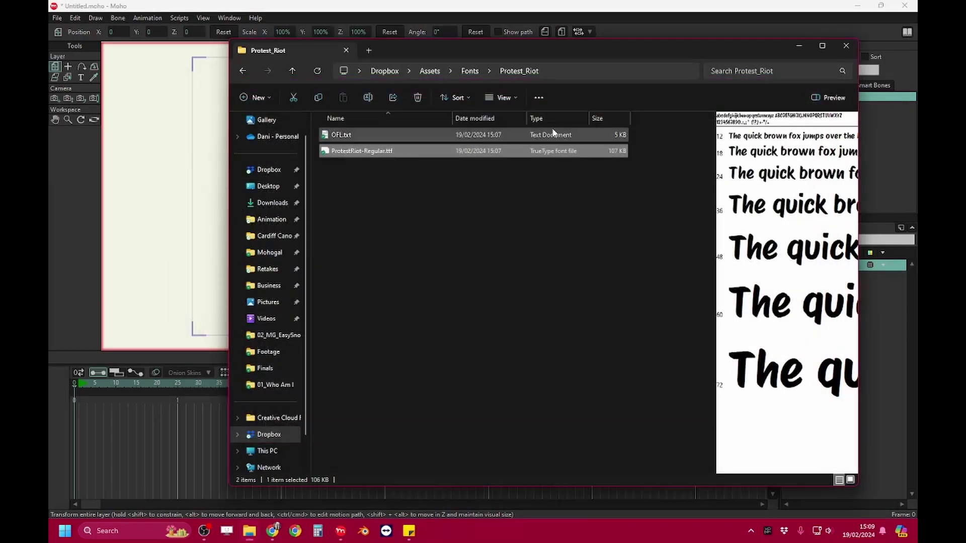
# Step: Install ProtestRiot-Regular.ttf for all users from the file's extended context menu
pyautogui.rightClick(378, 150)
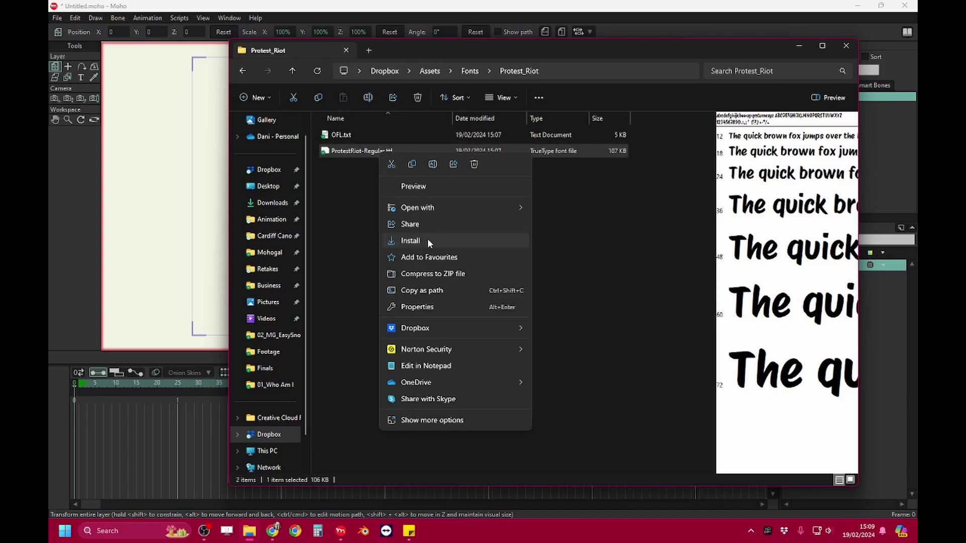
pyautogui.click(434, 419)
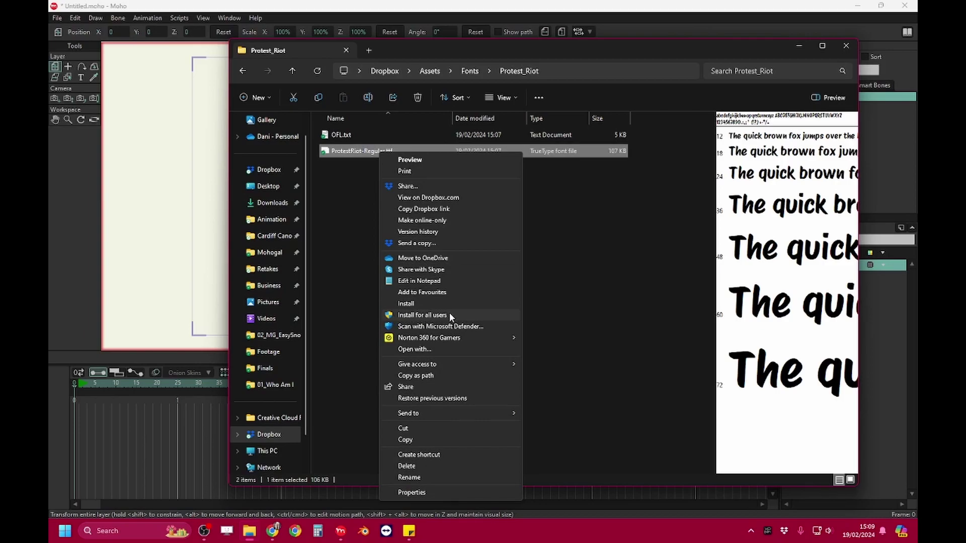
pyautogui.click(452, 313)
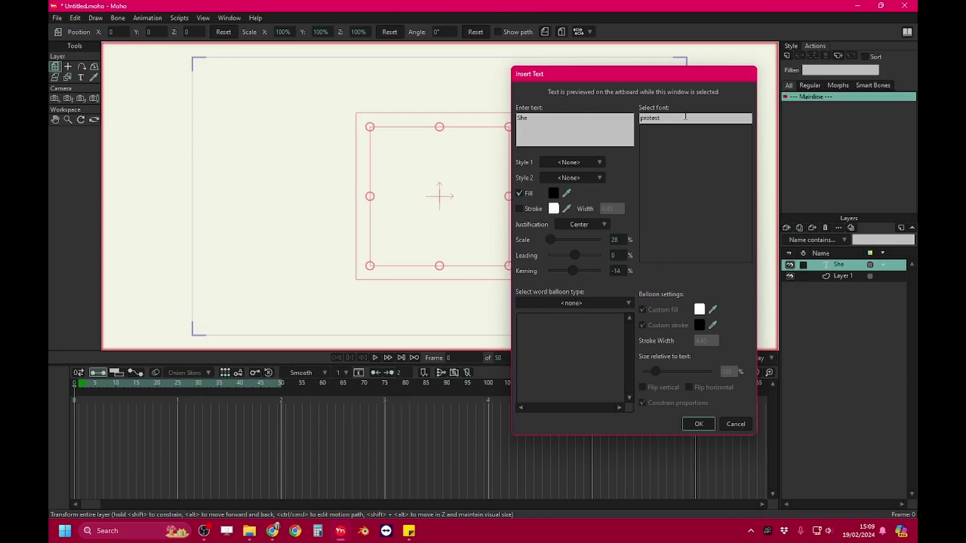
# Step: Clear the 'protest' font search and close the Insert Text window
pyautogui.doubleClick(685, 117)
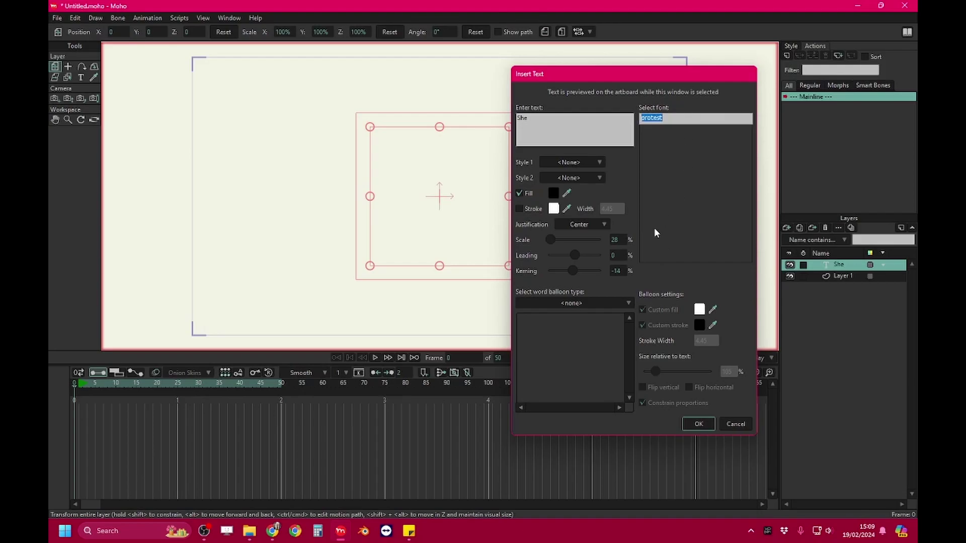
pyautogui.press('Return')
pyautogui.click(787, 228)
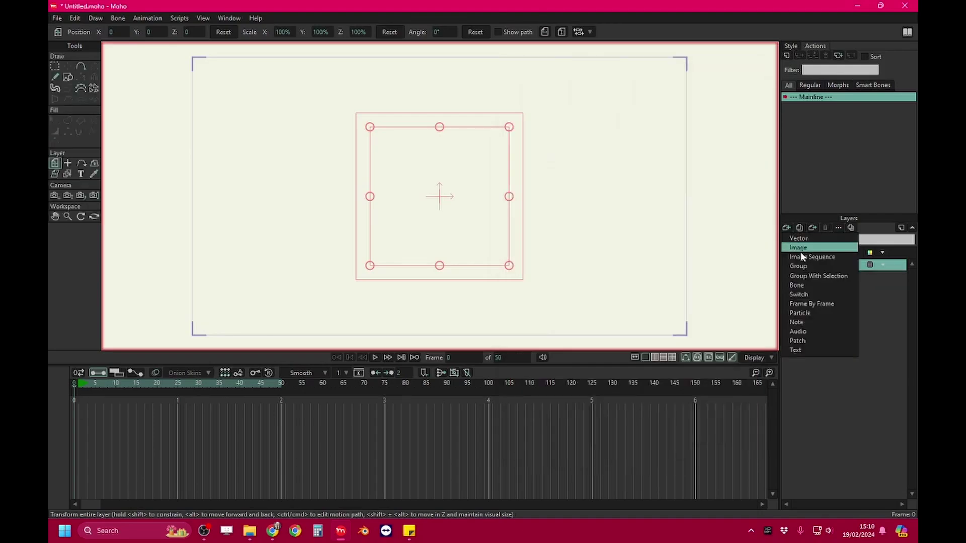
# Step: Add a new 'She' text layer and scroll the font list, which has no Protest Riot
pyautogui.click(806, 347)
pyautogui.doubleClick(806, 348)
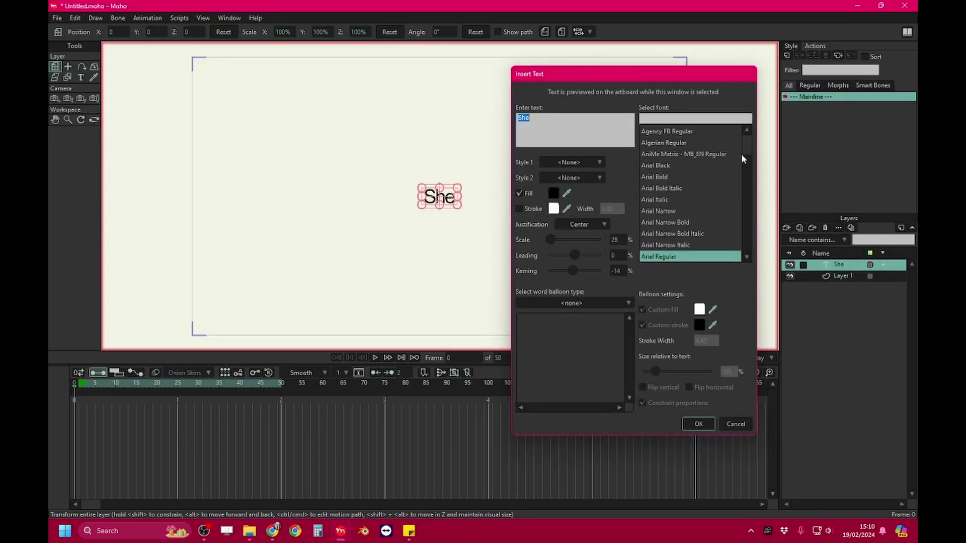
pyautogui.moveTo(741, 154)
pyautogui.mouseDown()
pyautogui.moveTo(746, 227)
pyautogui.moveTo(746, 218)
pyautogui.mouseUp()
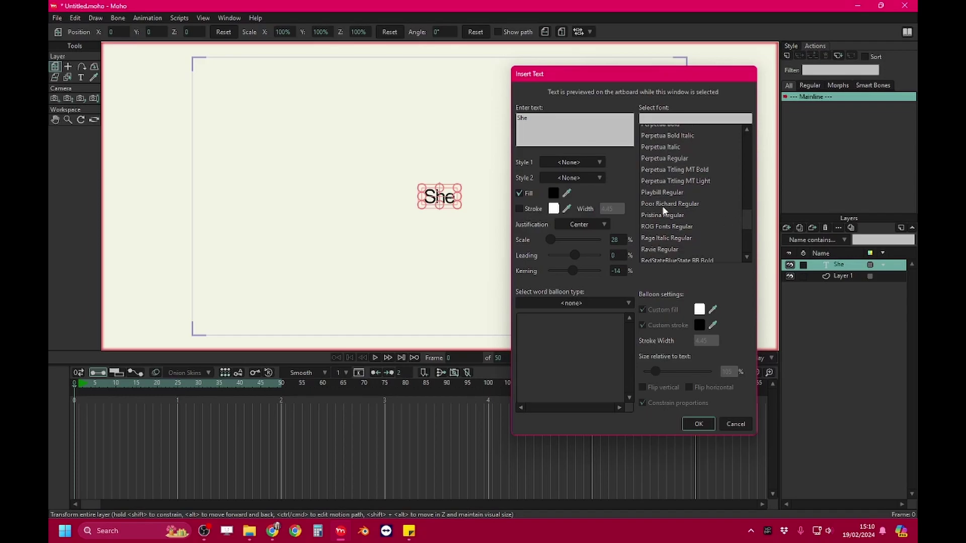
pyautogui.scroll(-1, 654, 229)
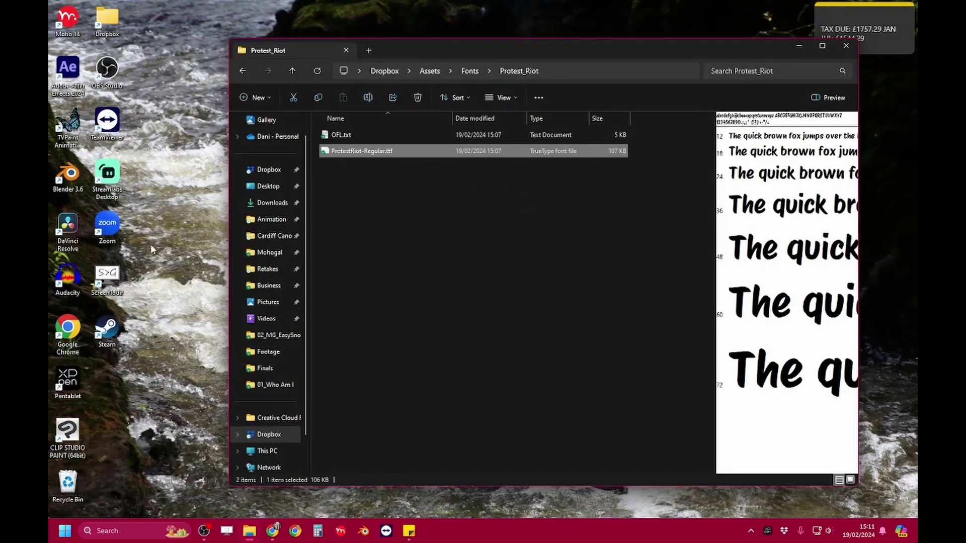
# Step: Relaunch Moho with a new document, add a 'She' text layer, and apply Protest Riot Regular
pyautogui.click(340, 530)
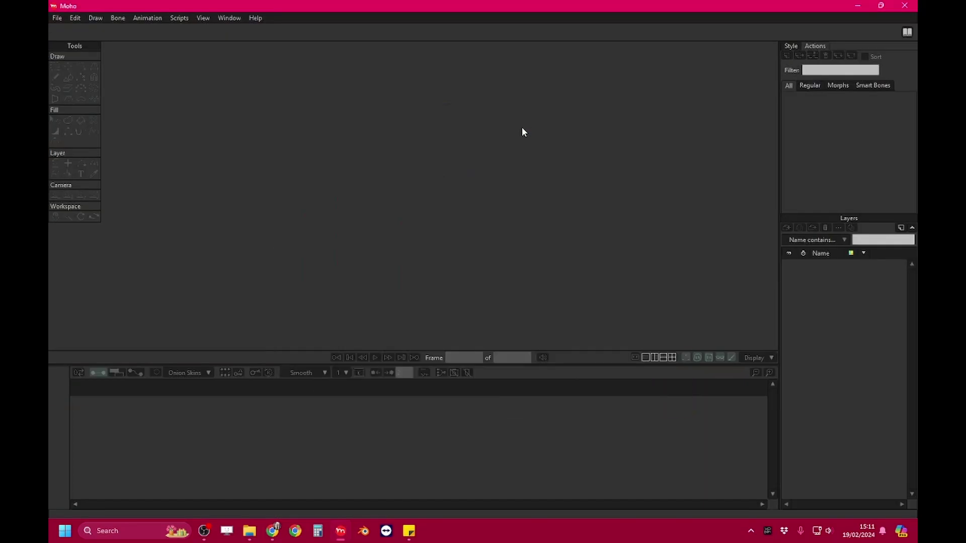
pyautogui.click(56, 19)
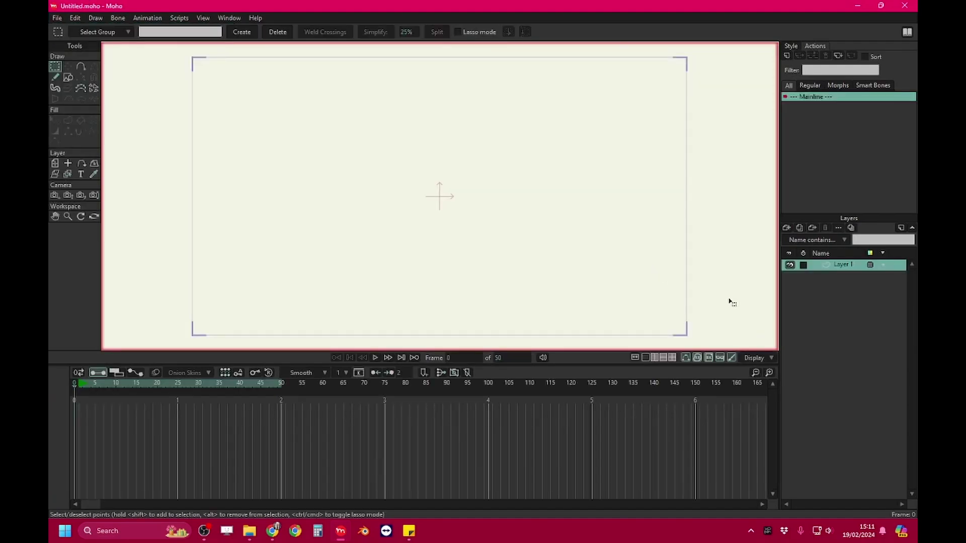
pyautogui.rightClick(834, 268)
pyautogui.click(838, 338)
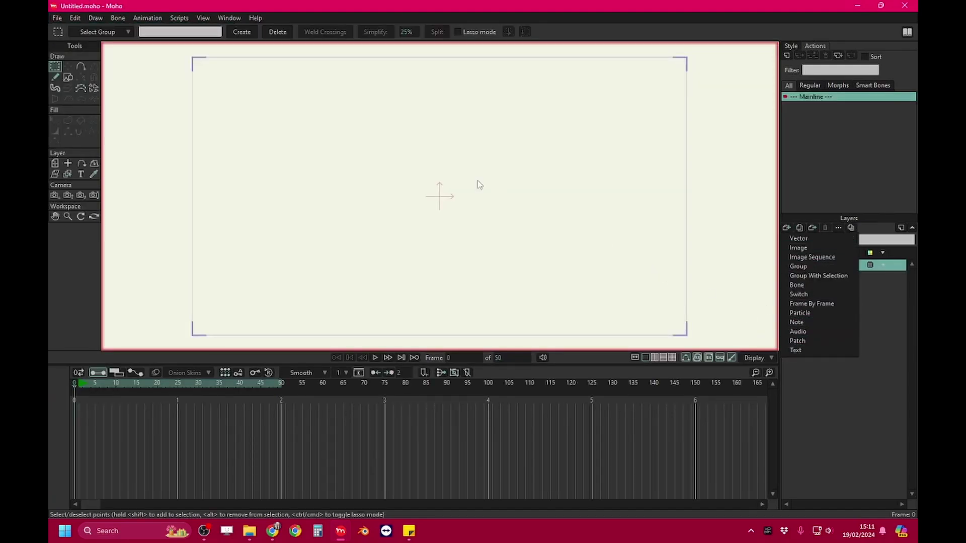
pyautogui.moveTo(744, 141)
pyautogui.mouseDown()
pyautogui.moveTo(745, 228)
pyautogui.moveTo(744, 218)
pyautogui.mouseUp()
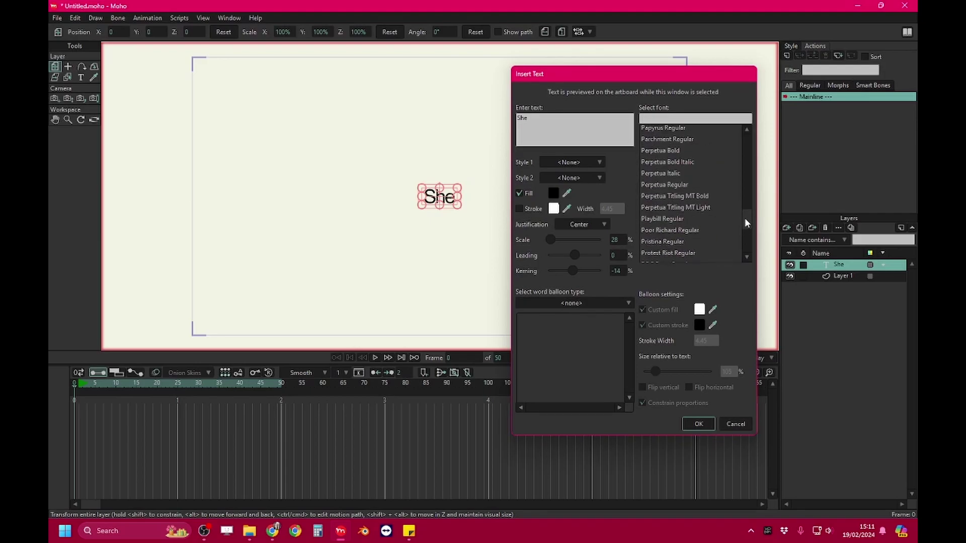
pyautogui.scroll(-1, 654, 226)
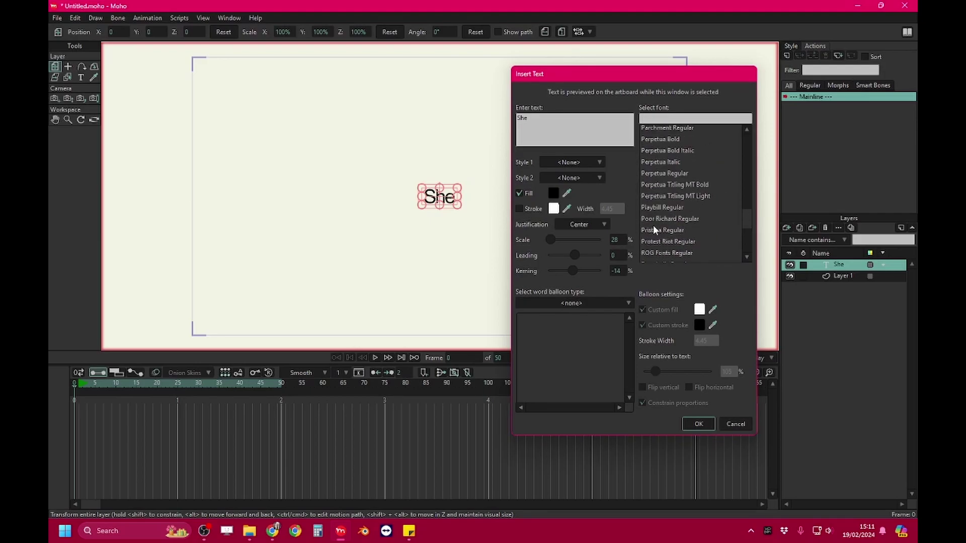
pyautogui.scroll(-1, 652, 224)
pyautogui.click(676, 230)
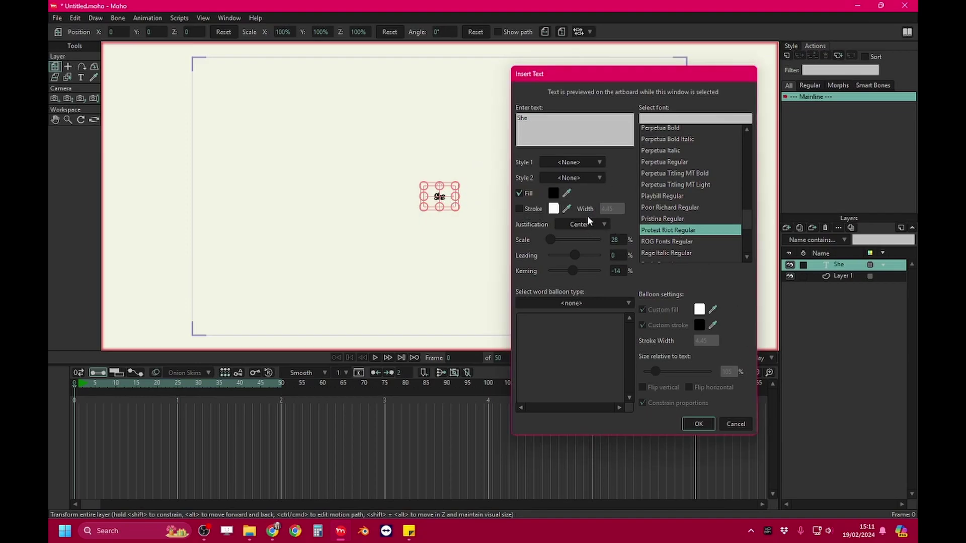
pyautogui.scroll(2, 617, 240)
pyautogui.scroll(3, 617, 240)
pyautogui.scroll(5, 617, 239)
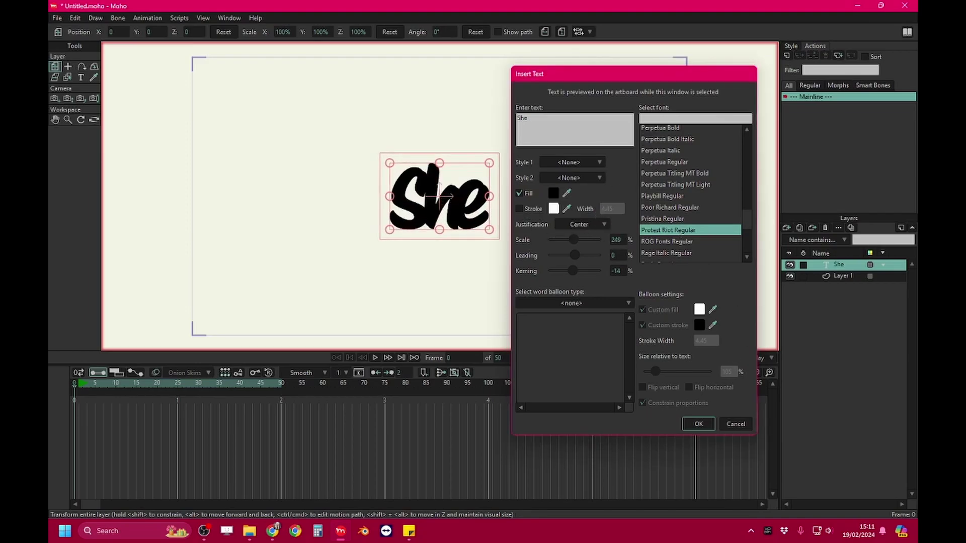